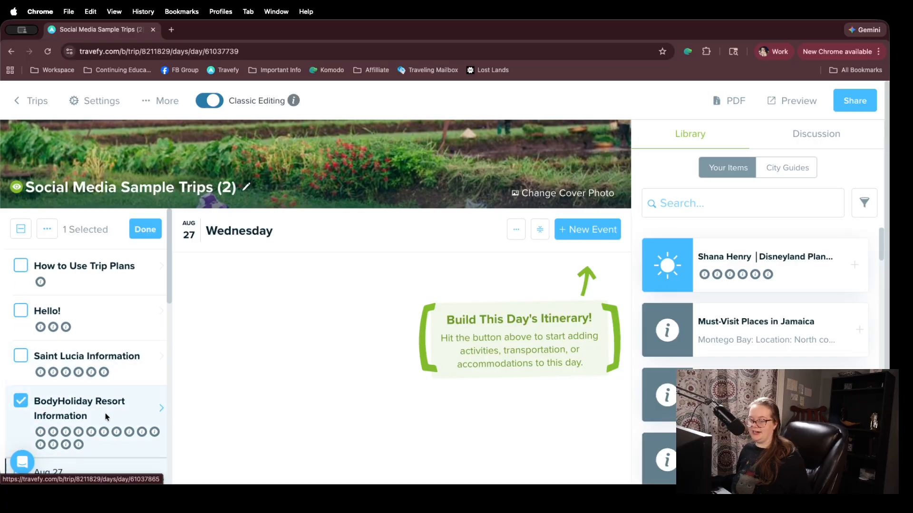
- Save the selected BodyHoliday Resort Information section to the library as a day, keeping its suggested title
scroll(105, 412, "down", 5)
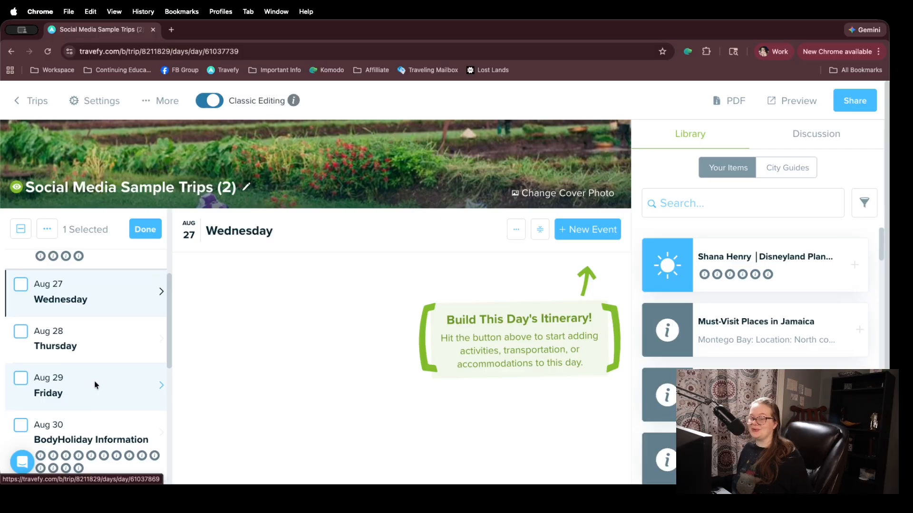
scroll(95, 385, "up", 3)
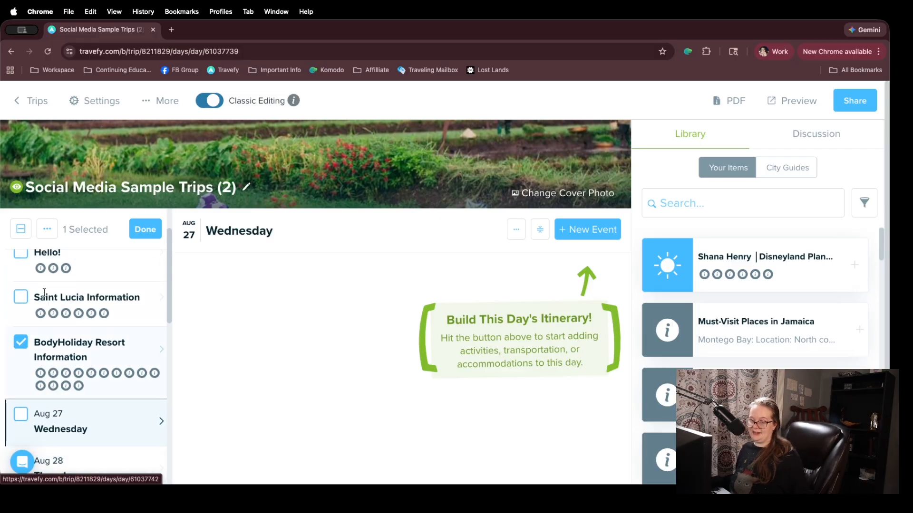
left_click(47, 229)
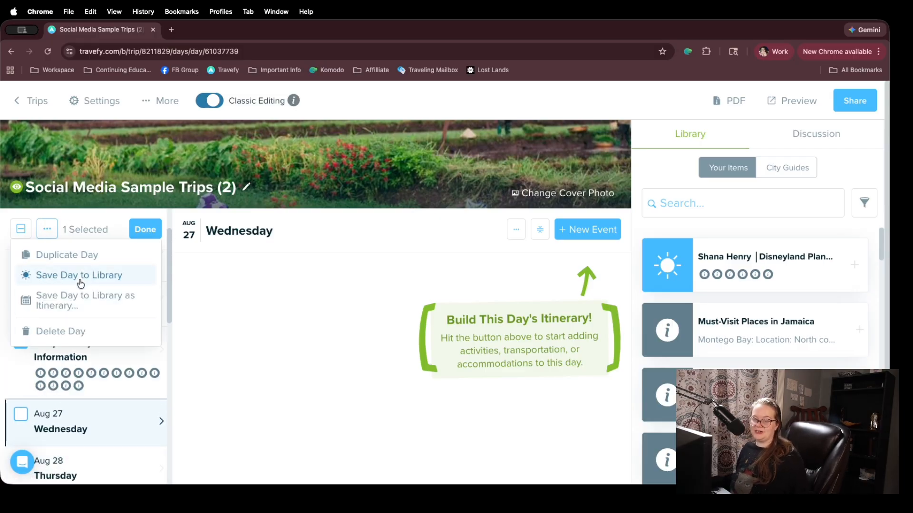
left_click(66, 278)
left_click(407, 299)
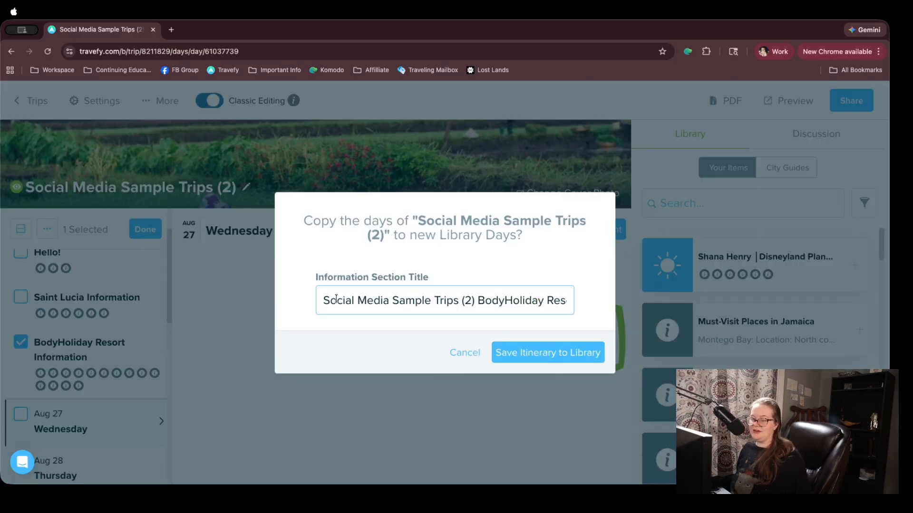
left_click_drag(336, 299, 477, 309)
left_click(505, 300)
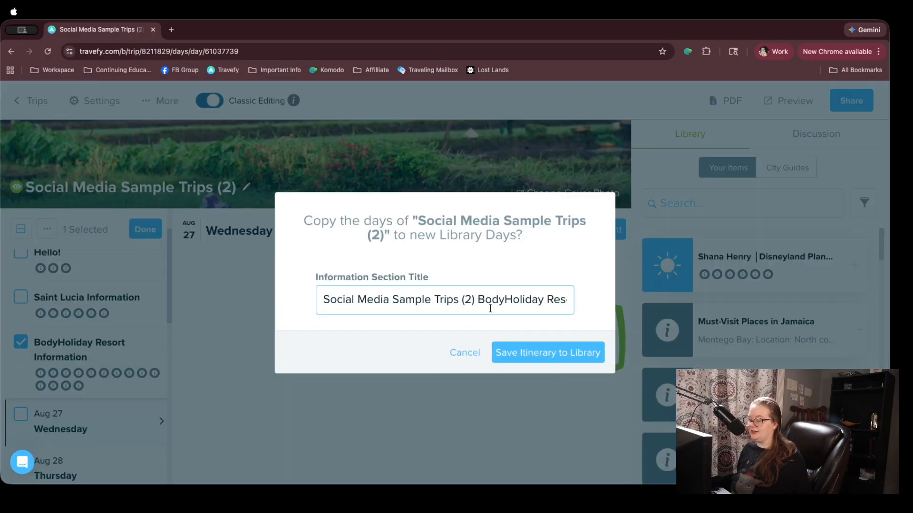
left_click_drag(472, 299, 325, 299)
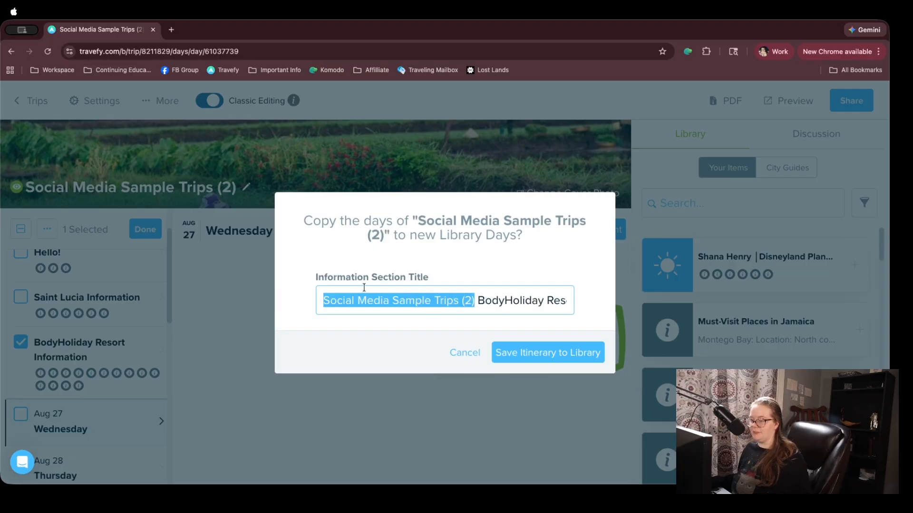
left_click(364, 307)
left_click(531, 358)
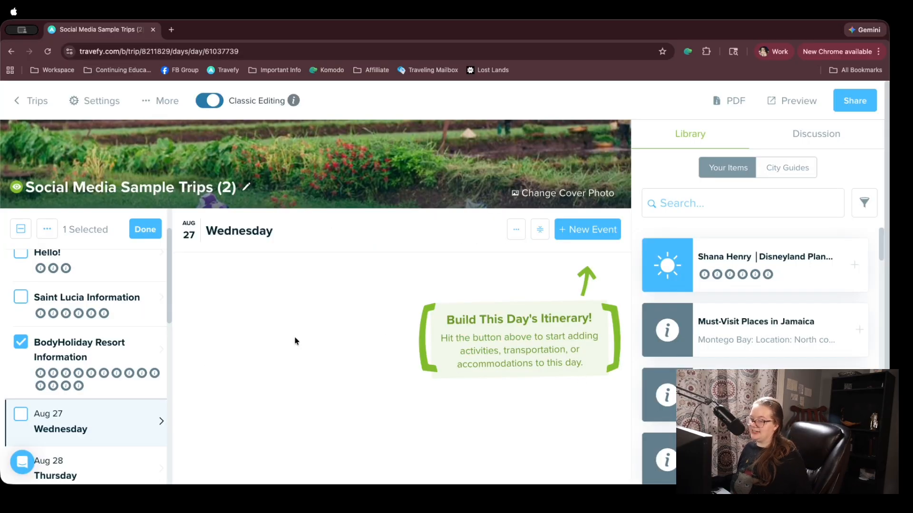
- Open the Sep 2 Tuesday day, search the library for "sample" and add the saved BodyHoliday Resort Information day to it
scroll(98, 334, "down", 15)
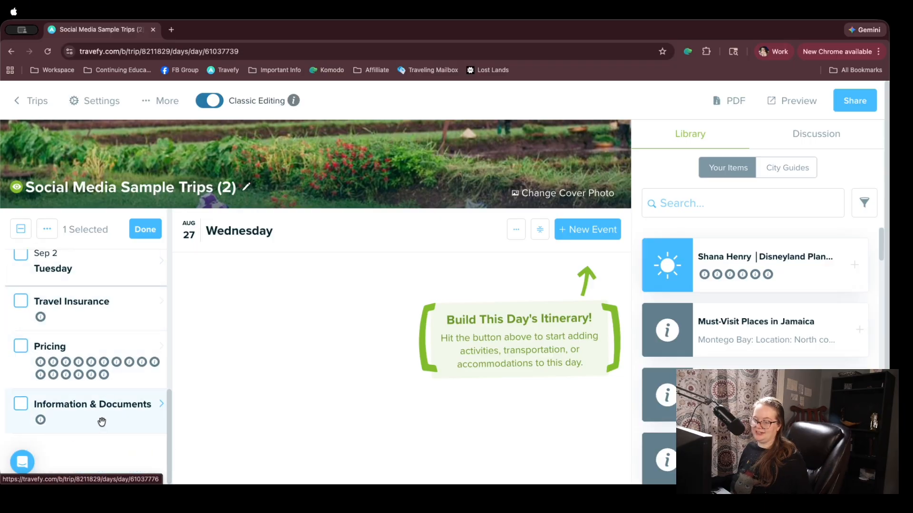
left_click(102, 421)
scroll(235, 371, "down", 3)
scroll(216, 341, "up", 5)
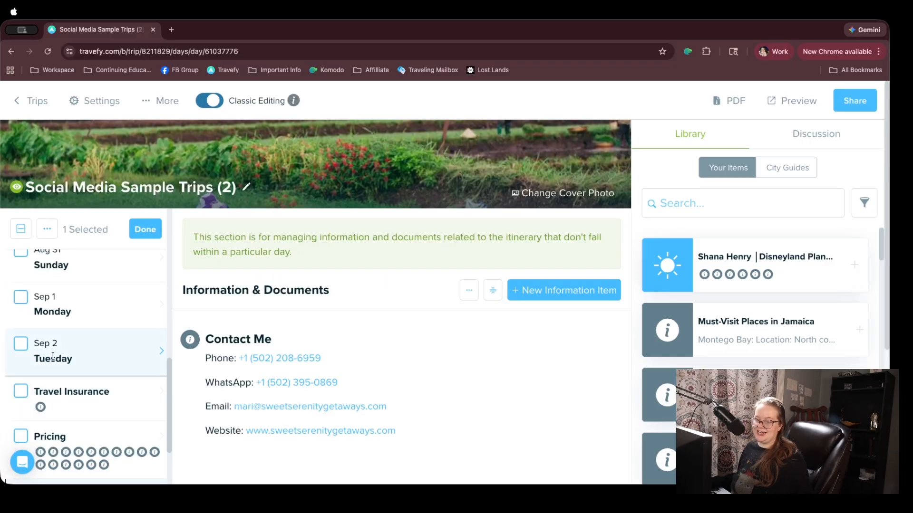
left_click(52, 357)
left_click(692, 203)
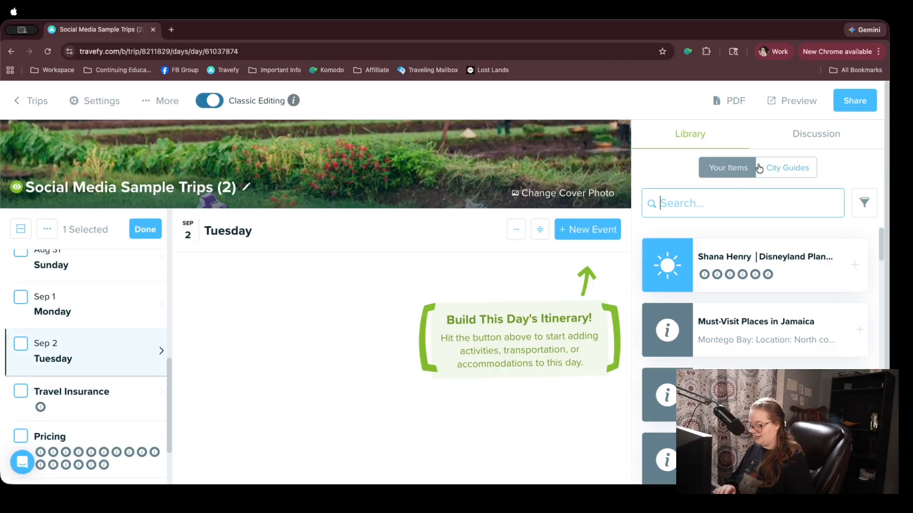
type("sample")
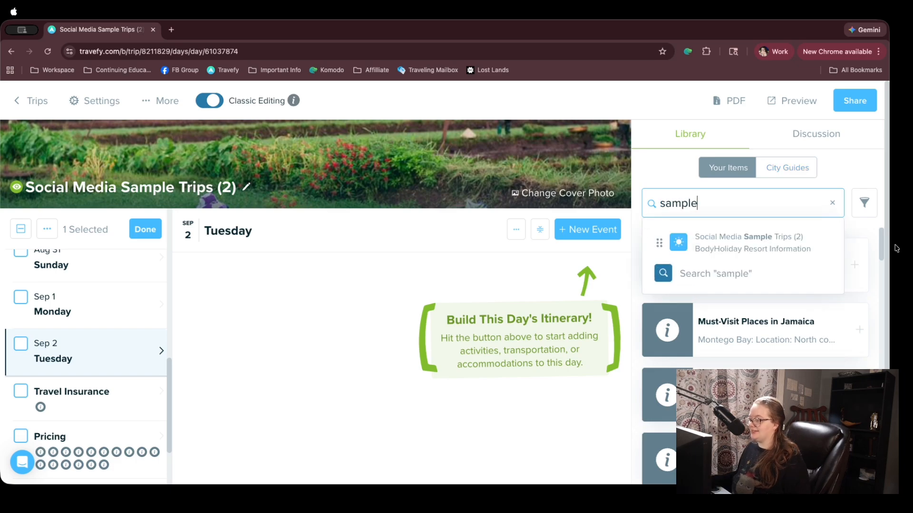
left_click_drag(756, 243, 366, 423)
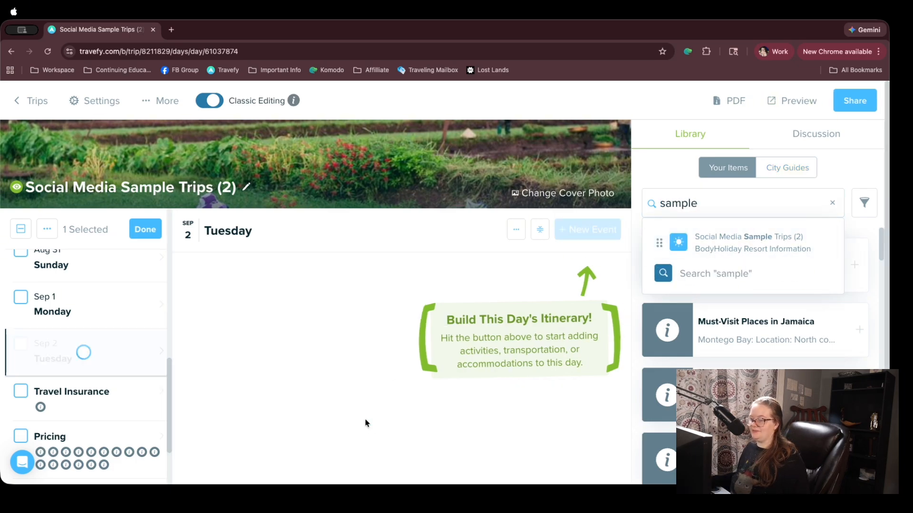
- Add the Hello! and Saint Lucia Information sections to the selection and save all three selected sections to the library as days
scroll(380, 333, "down", 15)
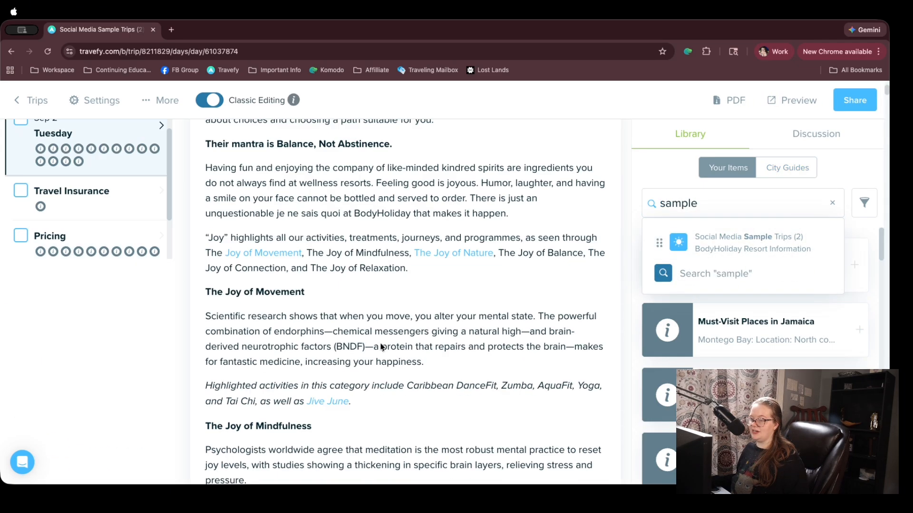
scroll(383, 346, "down", 7)
scroll(383, 339, "up", 20)
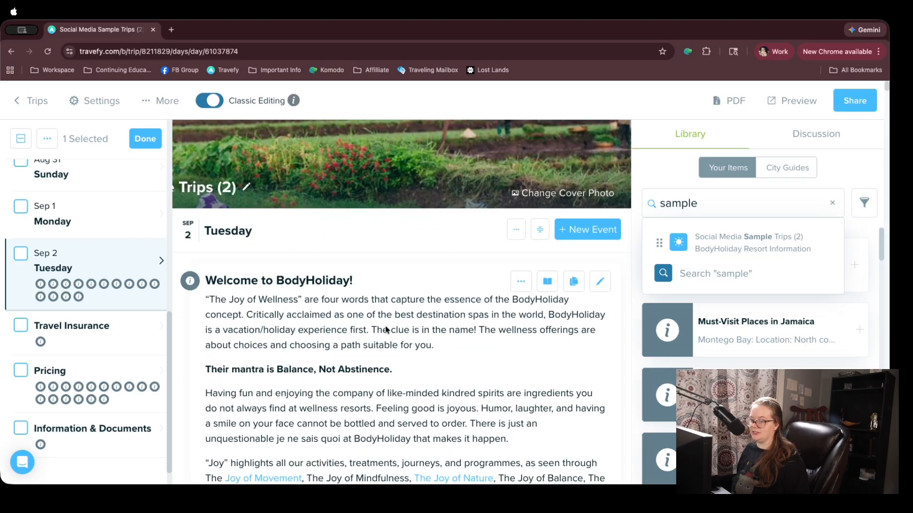
scroll(60, 308, "up", 10)
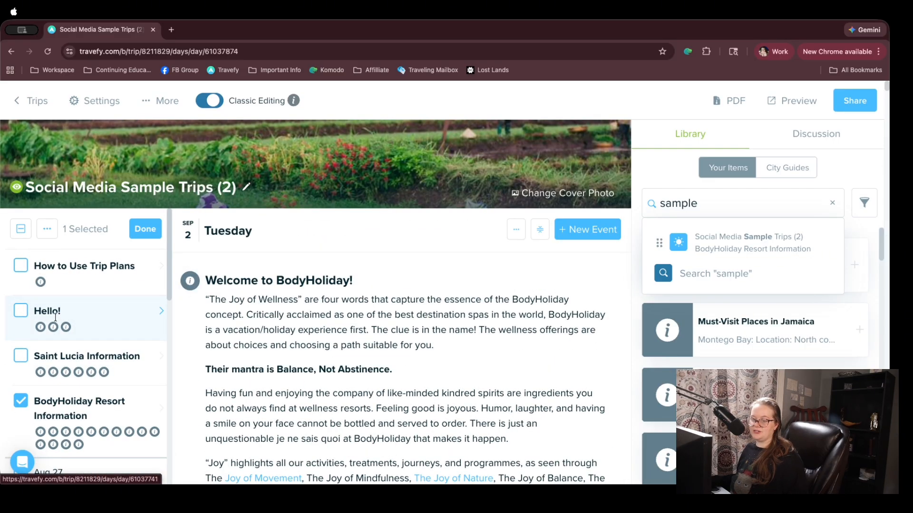
left_click(20, 310)
left_click(20, 355)
left_click(43, 233)
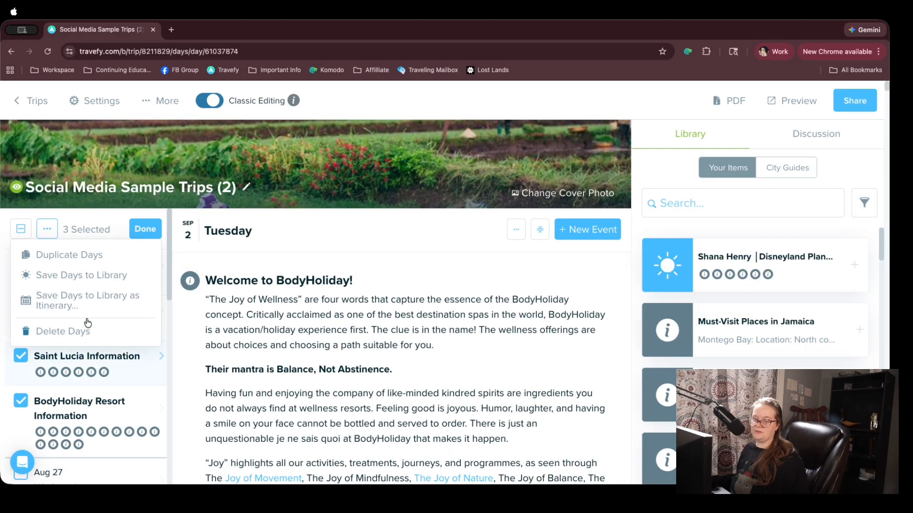
left_click(80, 275)
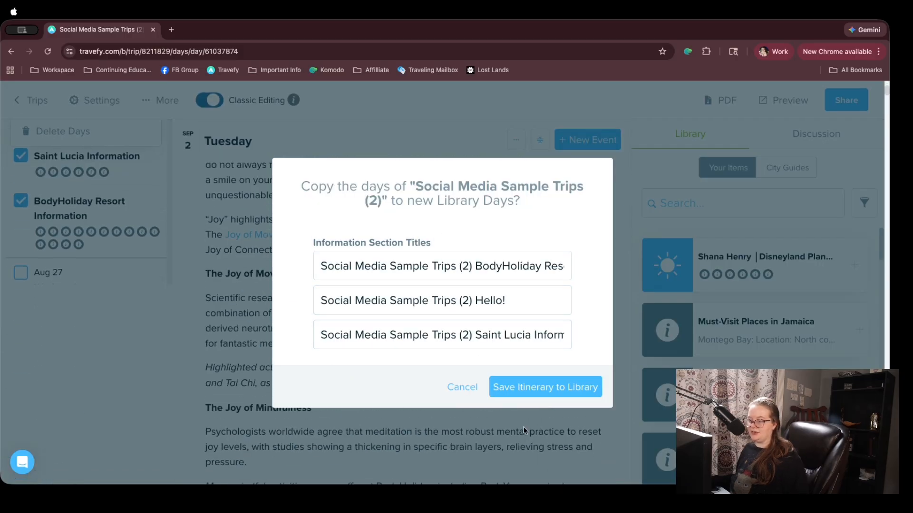
left_click(541, 395)
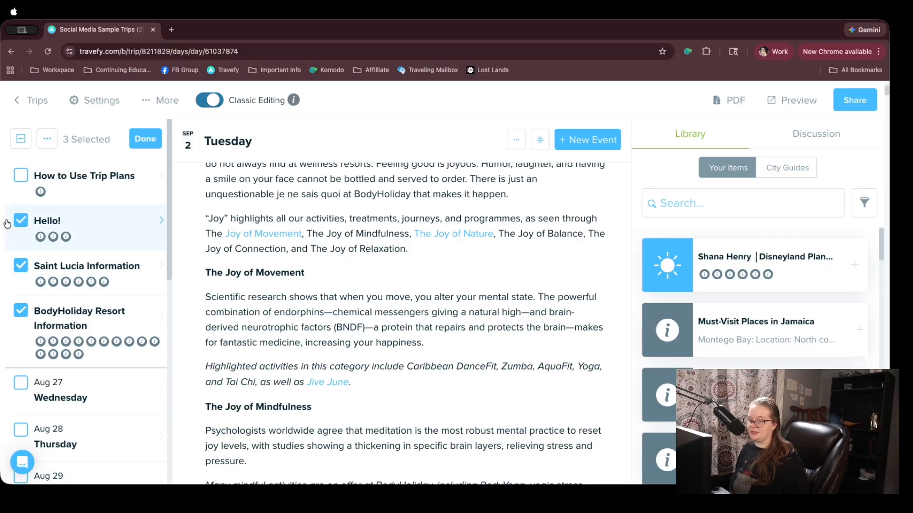
- Clear the selection of the Hello!, Saint Lucia Information and BodyHoliday Resort Information sections
left_click(7, 225)
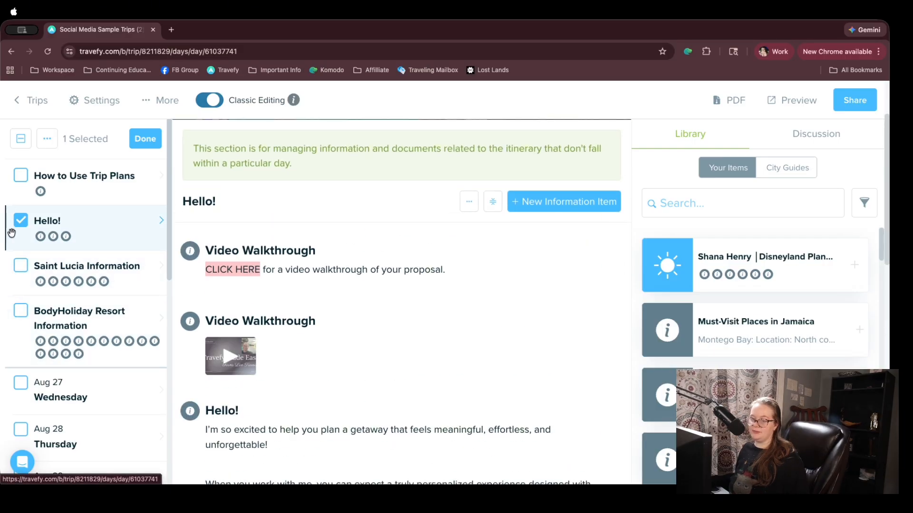
left_click(20, 224)
scroll(73, 300, "up", 3)
scroll(74, 296, "down", 13)
scroll(74, 291, "up", 13)
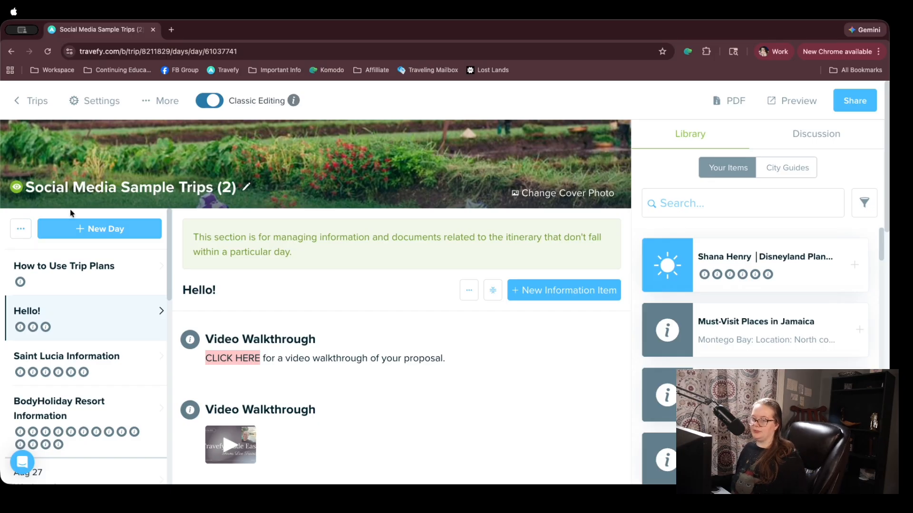
- Save the whole itinerary to the library under the title "Social Media Sample Trips (2)"
left_click(13, 226)
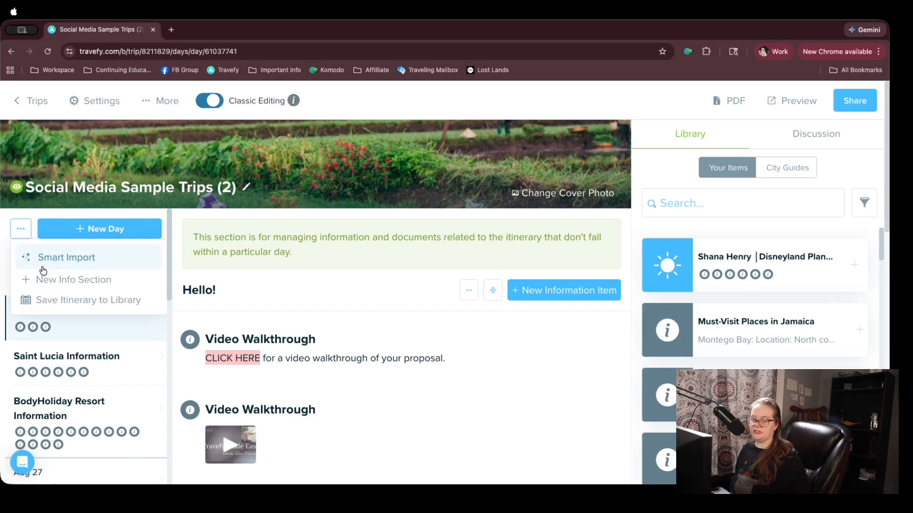
left_click(89, 300)
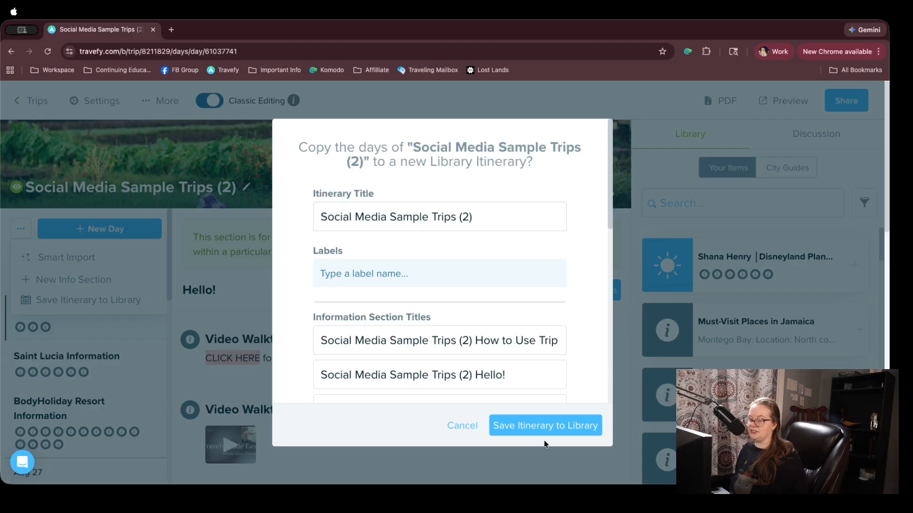
left_click(528, 430)
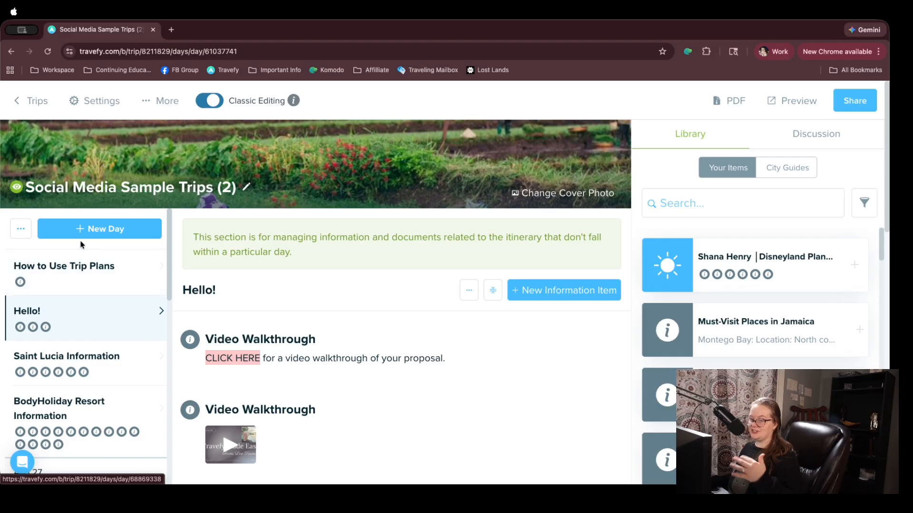
- Return to the trip workspace and open Social Media Sample Trips (3) and Social Media Sample Trips (4) in turn to view their days
left_click(32, 100)
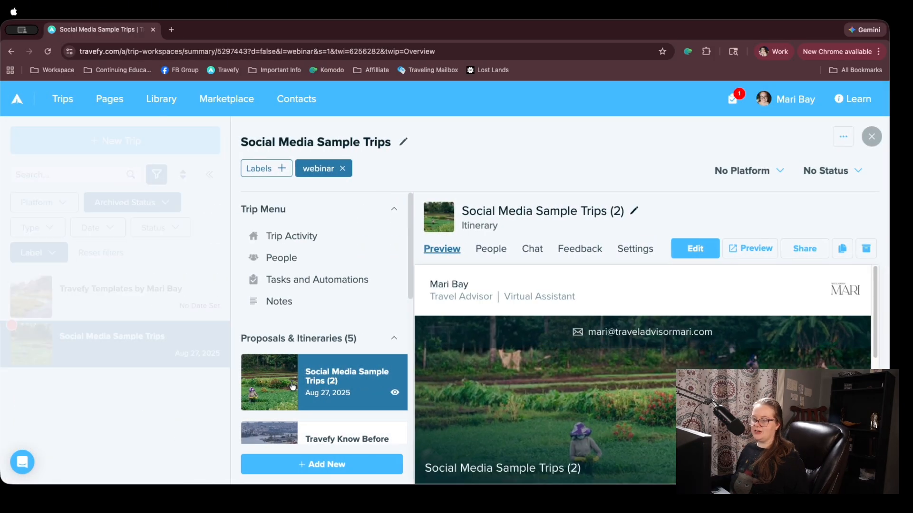
left_click(370, 238)
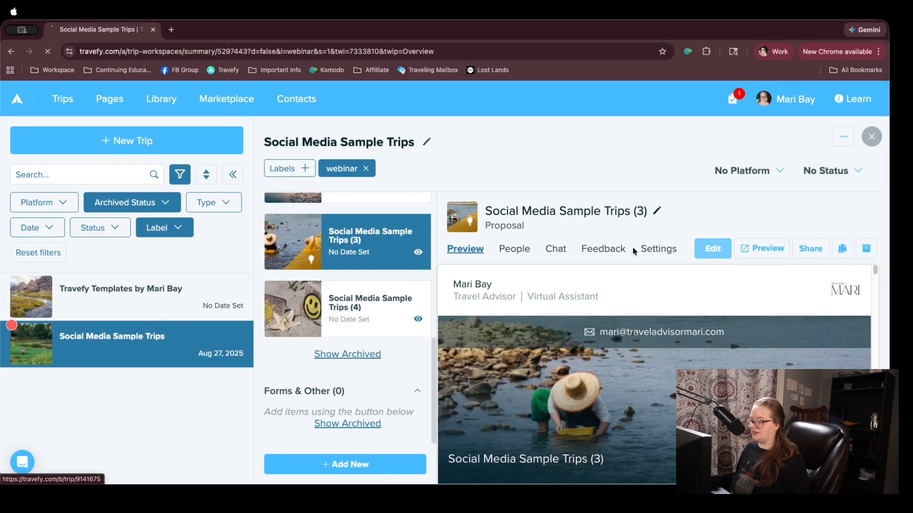
left_click(712, 248)
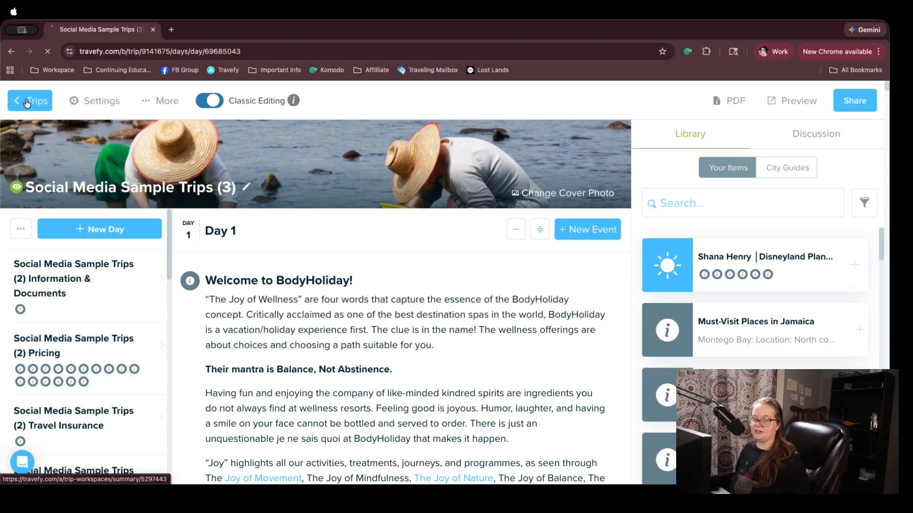
left_click(32, 100)
scroll(332, 371, "down", 5)
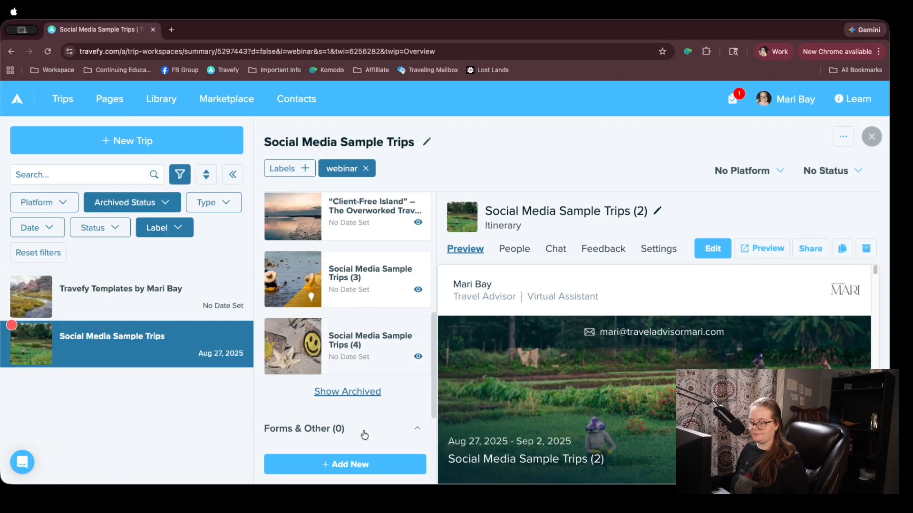
left_click(364, 306)
left_click(712, 250)
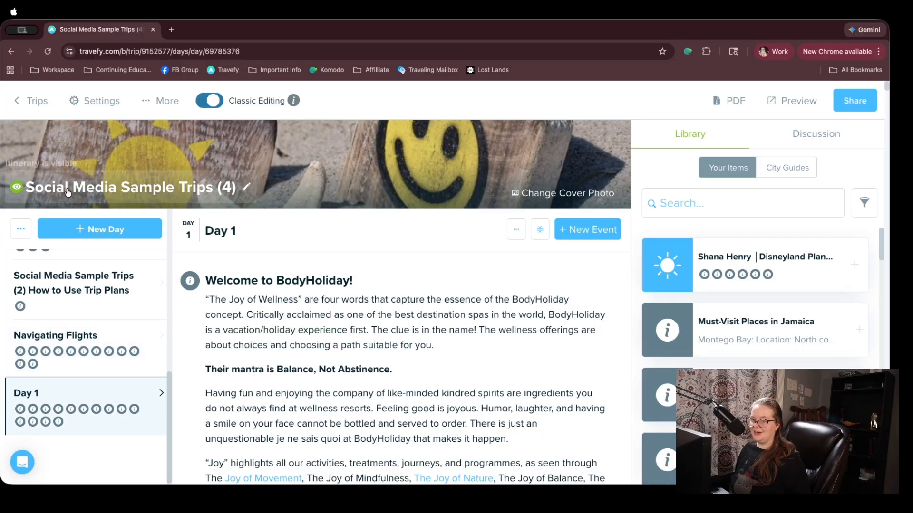
- Go back to the trip workspace and add a new blank itinerary to the Social Media Sample Trips trip
left_click(19, 96)
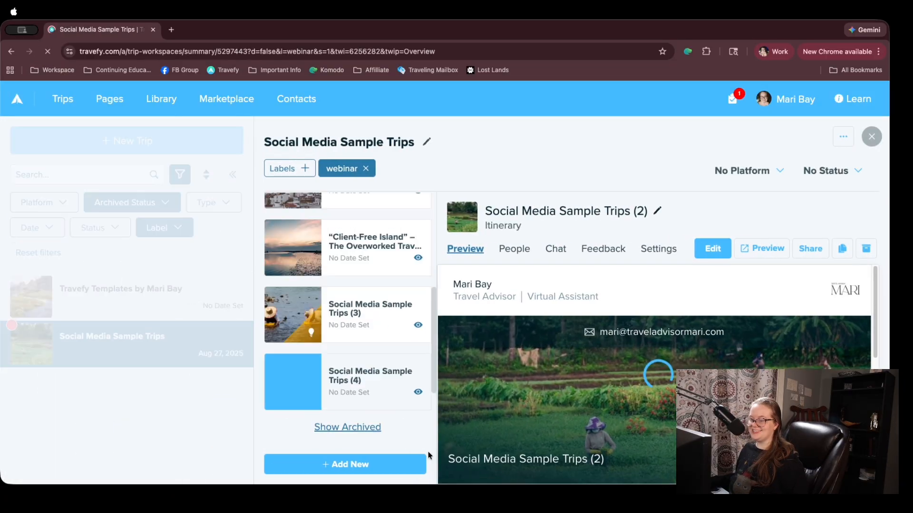
left_click(354, 465)
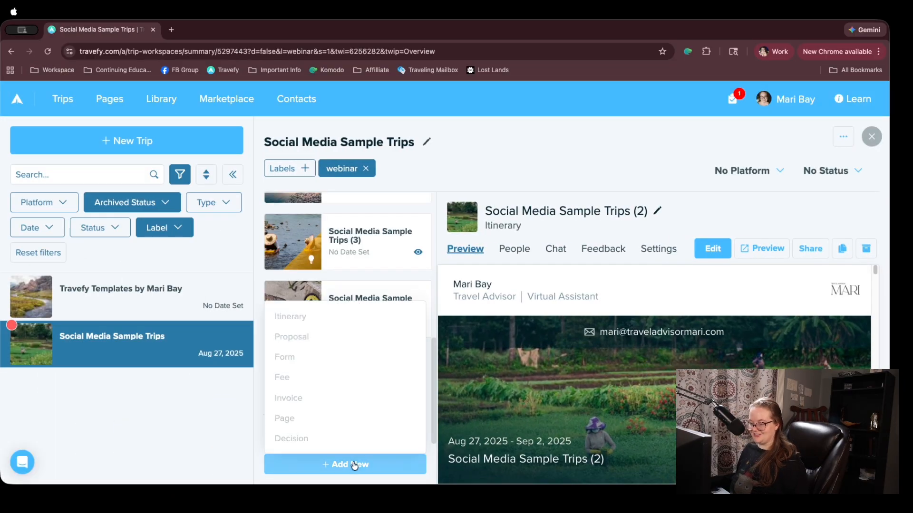
left_click(308, 318)
left_click(348, 465)
left_click(349, 465)
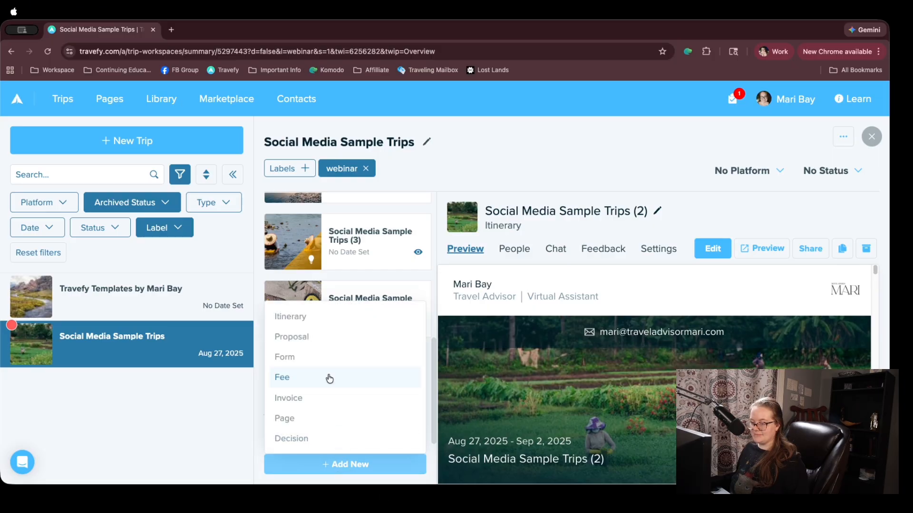
left_click(299, 316)
left_click(347, 438)
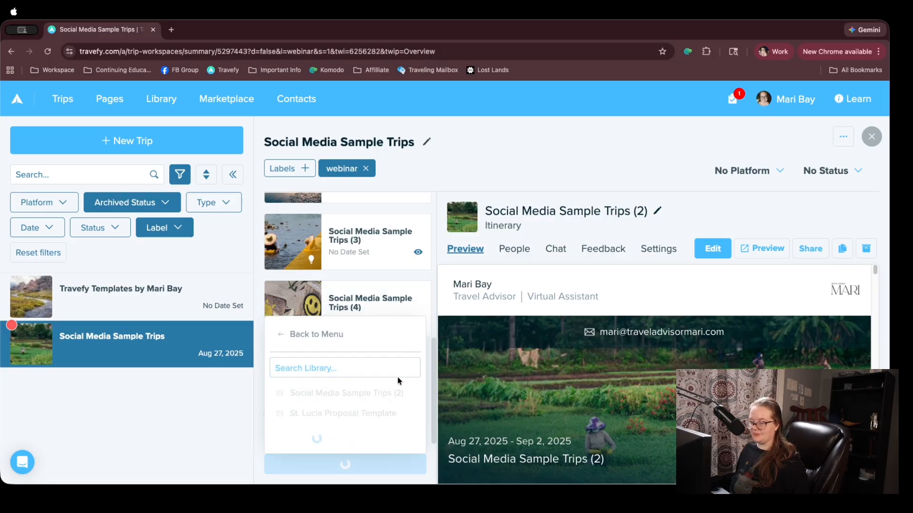
- Open the newly added itinerary in the itinerary editor
left_click(744, 254)
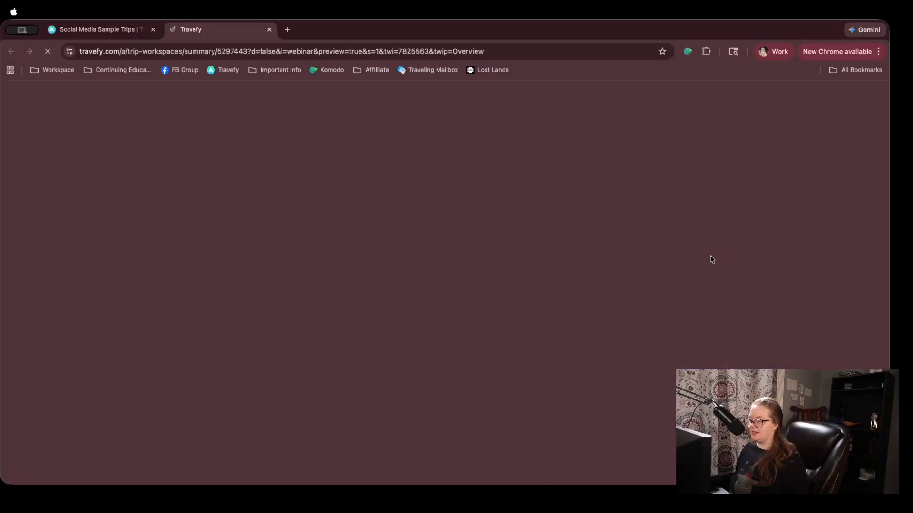
left_click(273, 30)
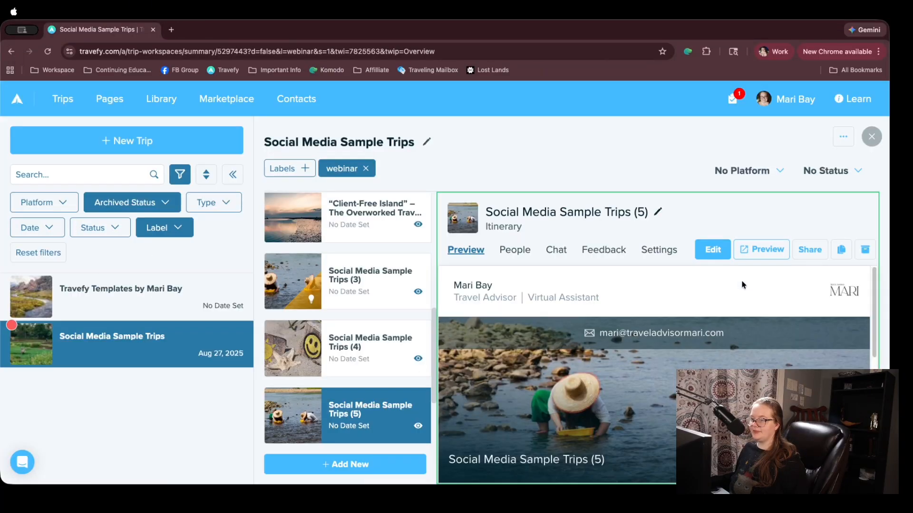
left_click(710, 248)
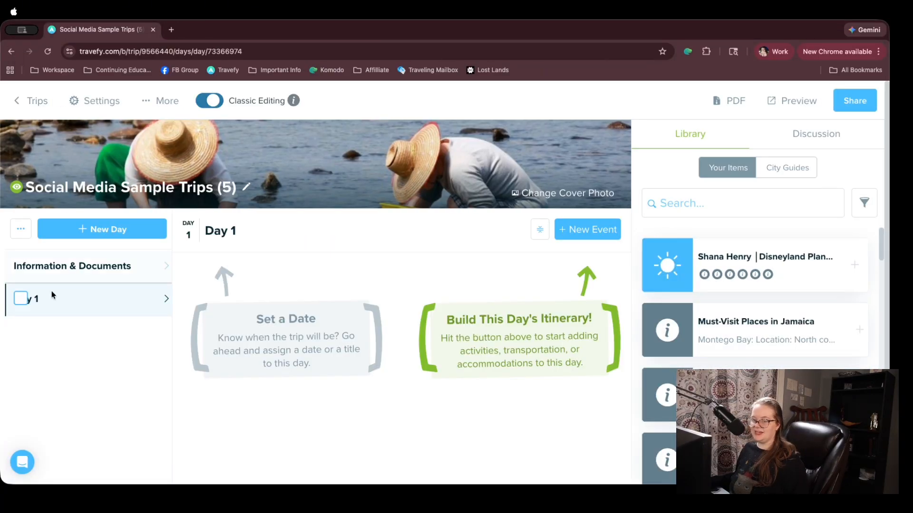
- Search the library for "sample", add the saved Social Media Sample Trips (2) itinerary to Day 1, and look through the resulting sections
left_click(713, 204)
type("sample")
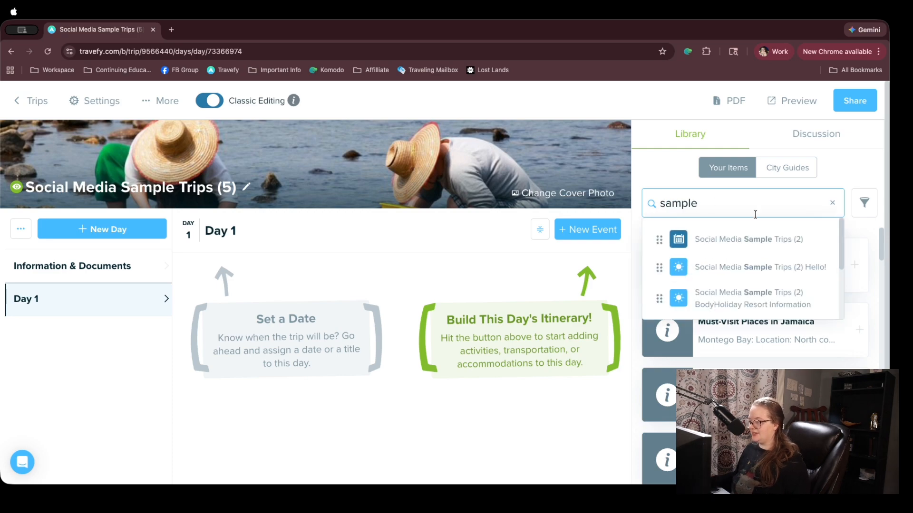
left_click_drag(742, 239, 371, 419)
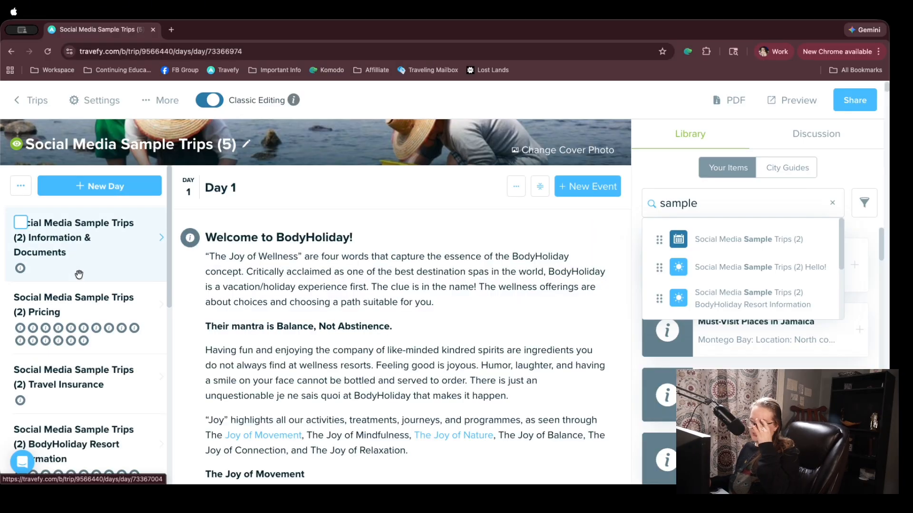
scroll(93, 330, "down", 8)
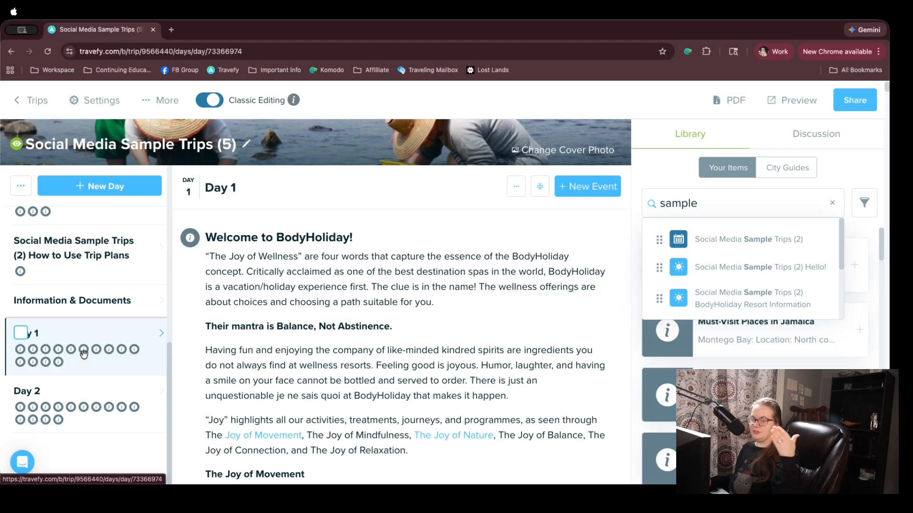
scroll(82, 337, "up", 10)
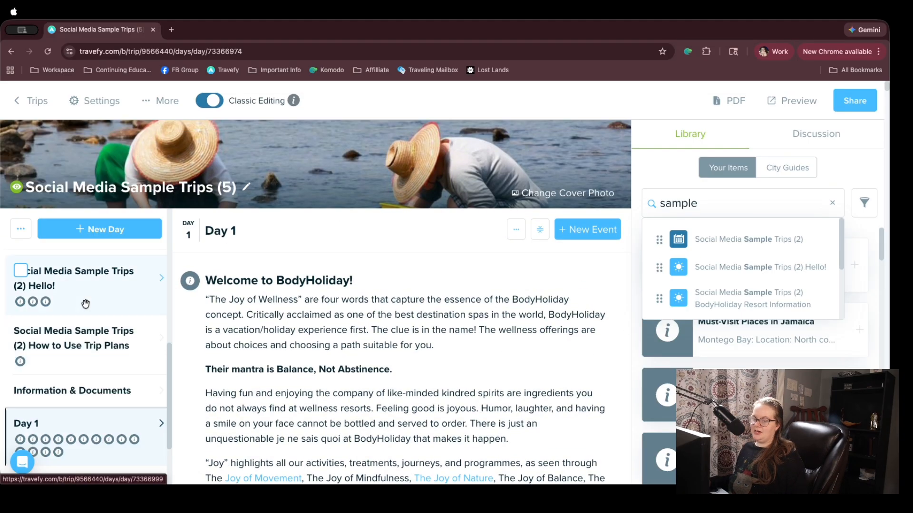
scroll(87, 305, "down", 1)
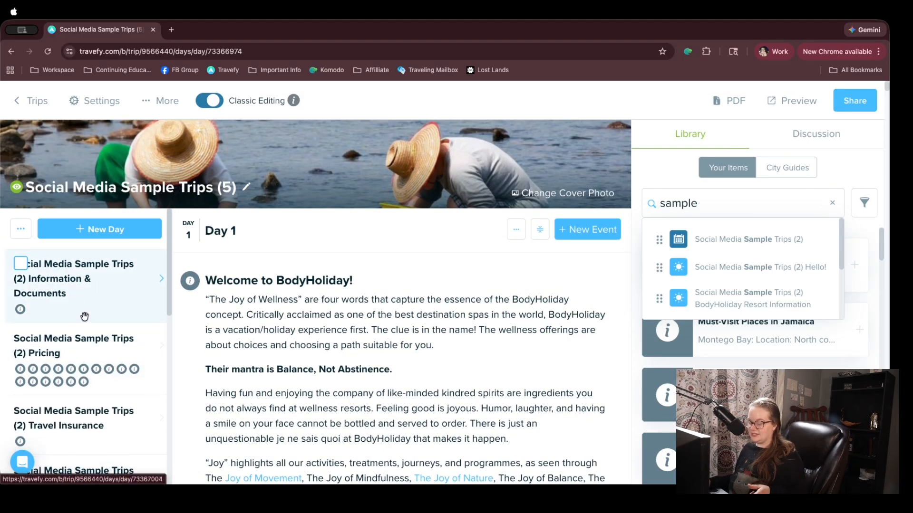
scroll(108, 316, "down", 5)
- Add a new information section and fill it with the saved "Social Media Sample Trips (2) Hello!" section from the library
left_click(12, 226)
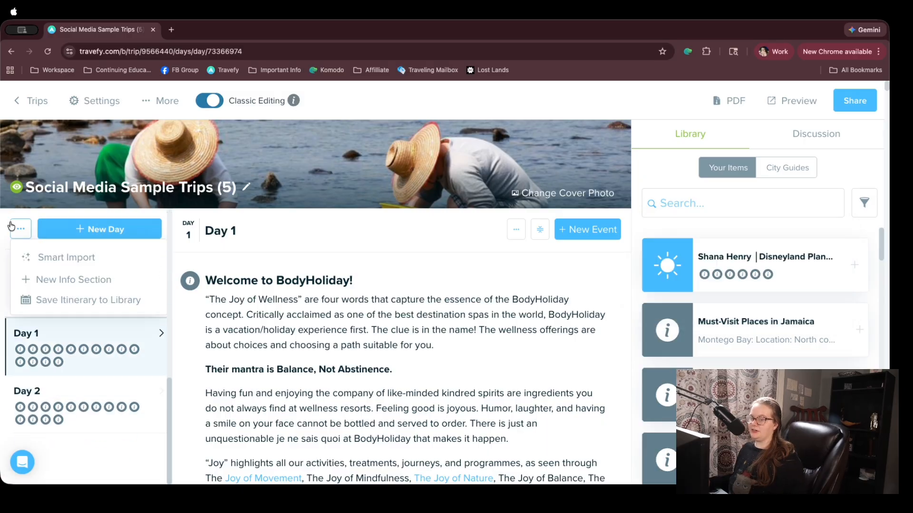
left_click(72, 279)
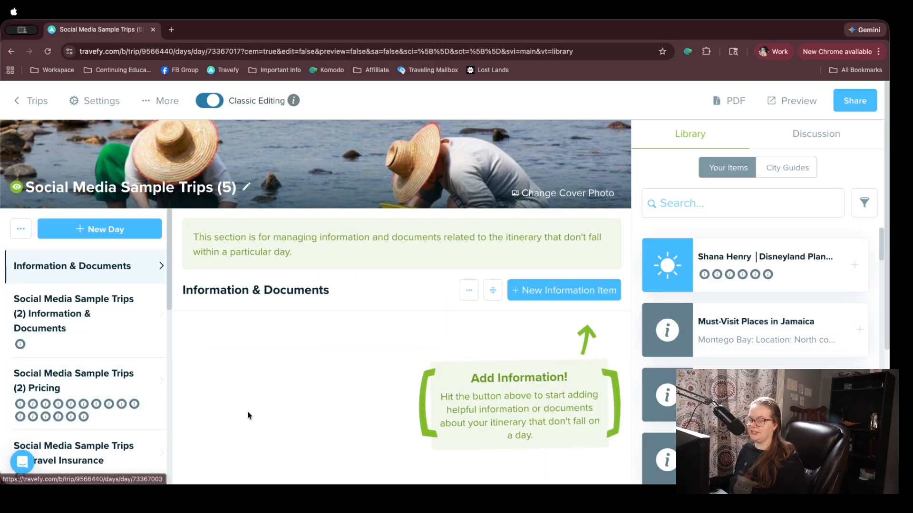
left_click(700, 200)
type("samople")
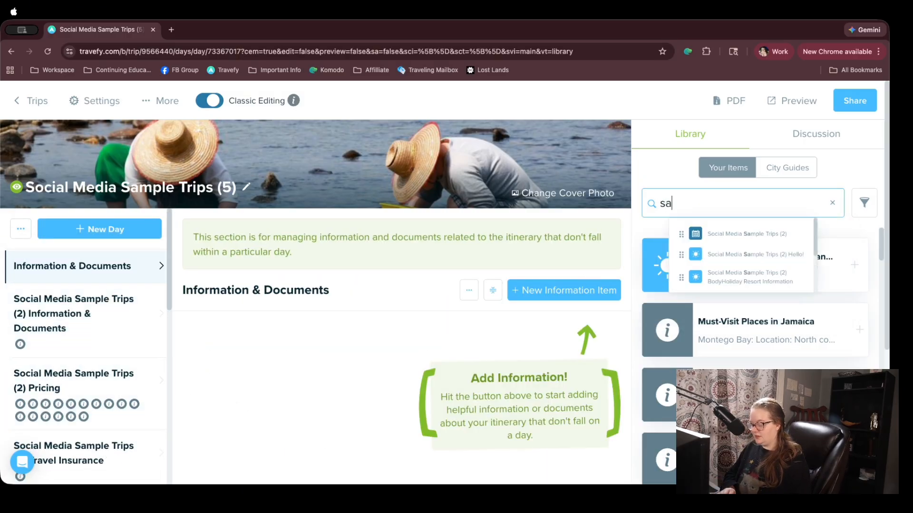
key("BackSpace")
type("ple")
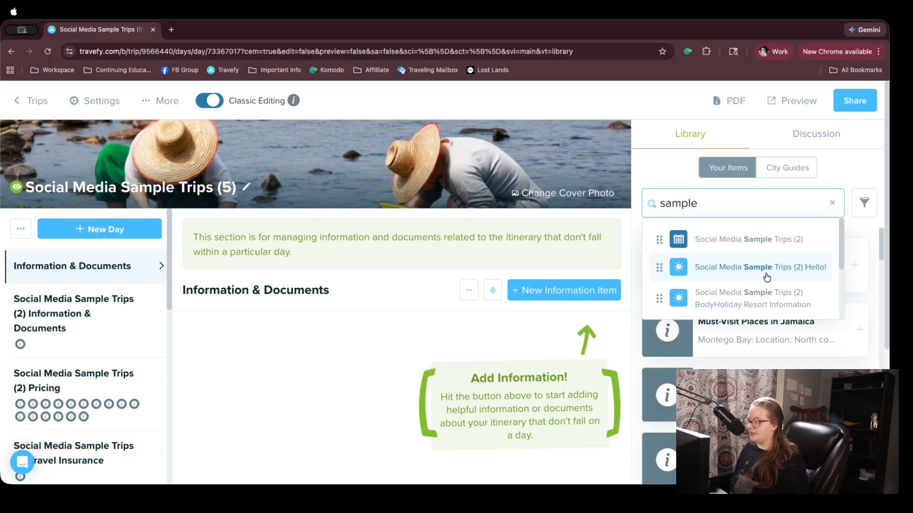
left_click_drag(764, 266, 387, 440)
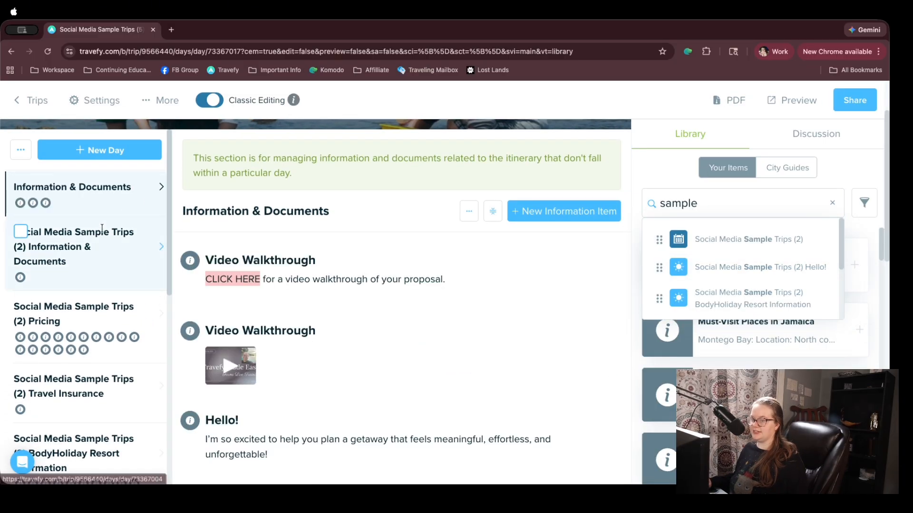
- Add another information section, fill it with the saved "Social Media Sample Trips (2) BodyHoliday Resort Information" section, and review its content
left_click(20, 150)
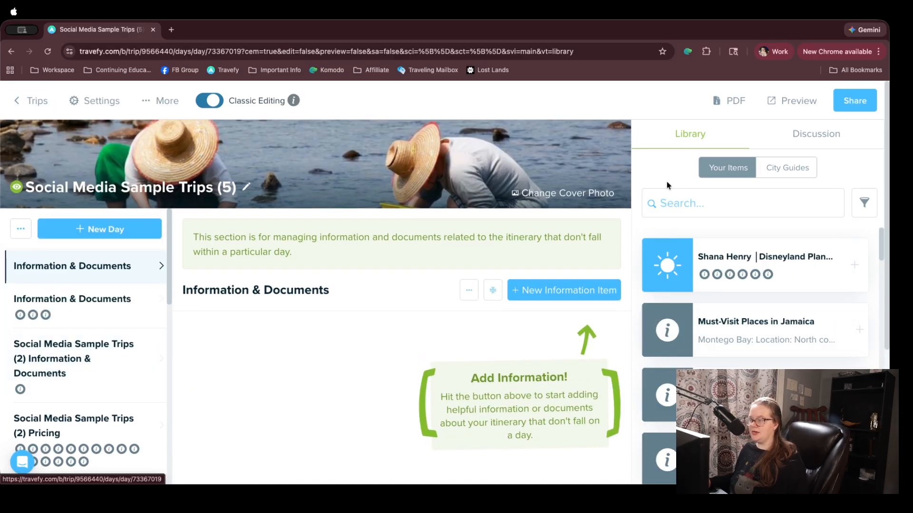
left_click(735, 203)
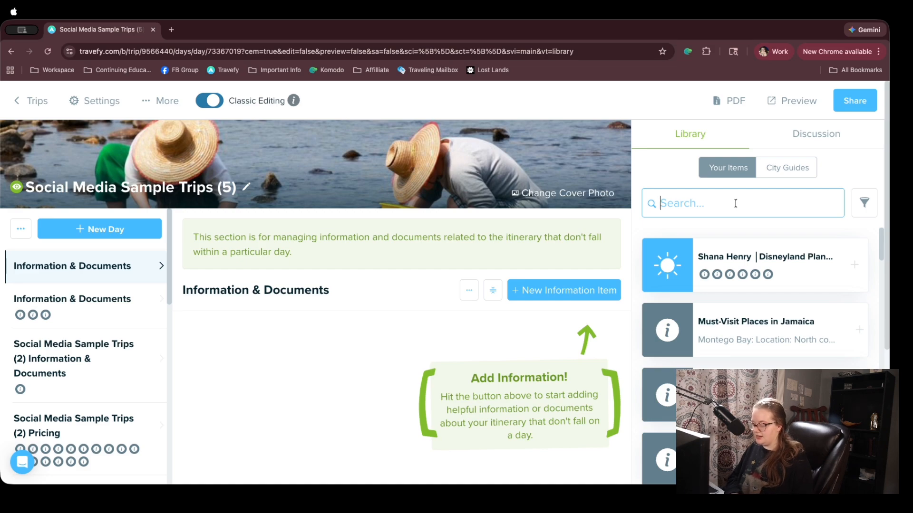
type("sample")
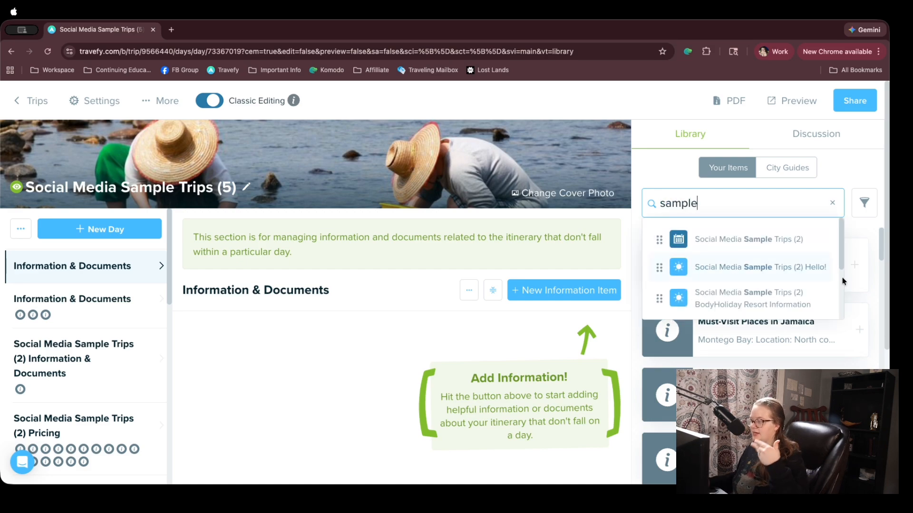
scroll(775, 269, "down", 4)
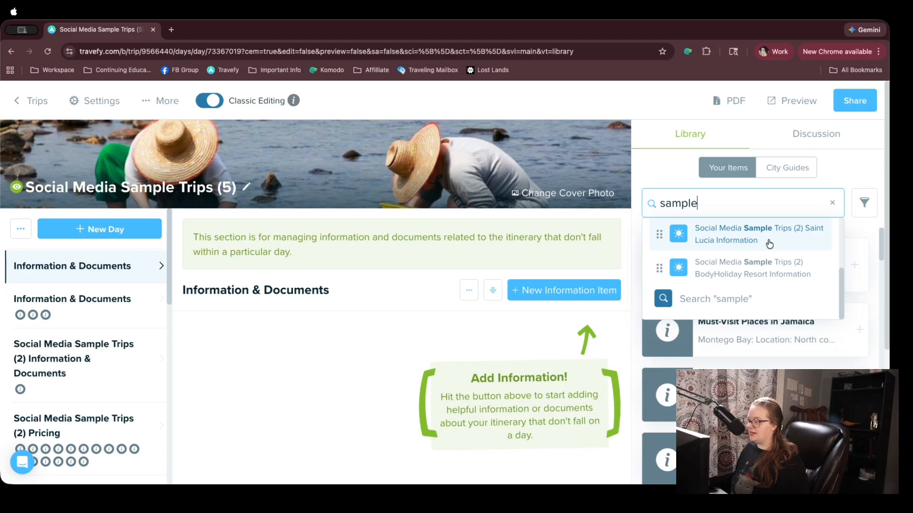
scroll(766, 250, "up", 1)
scroll(759, 267, "down", 1)
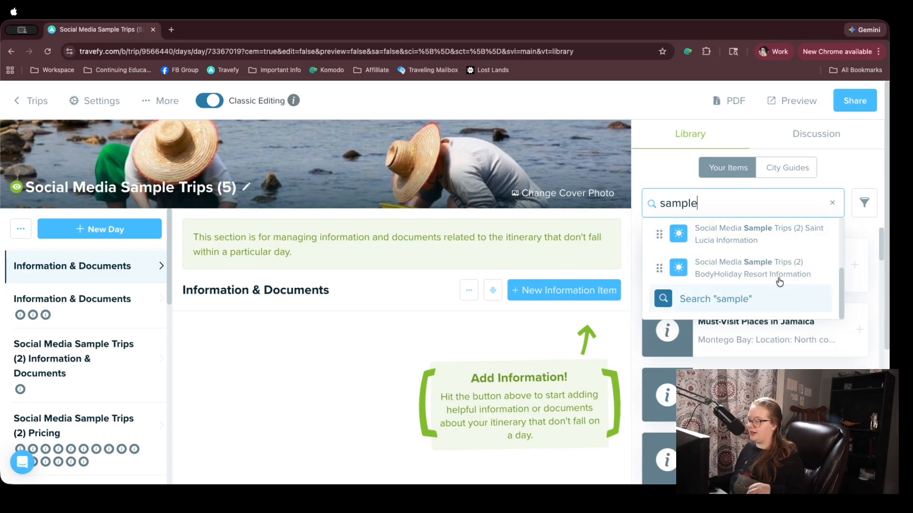
left_click_drag(779, 282, 353, 407)
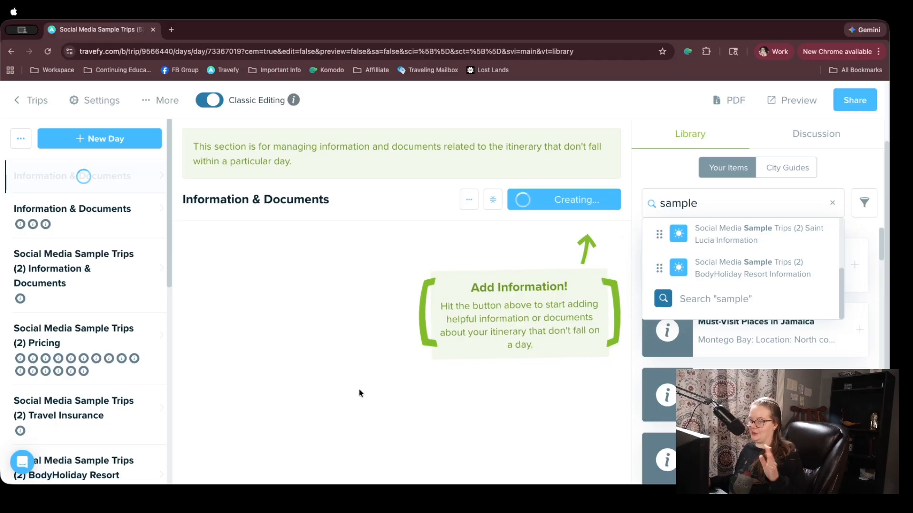
scroll(362, 387, "down", 3)
scroll(383, 338, "up", 5)
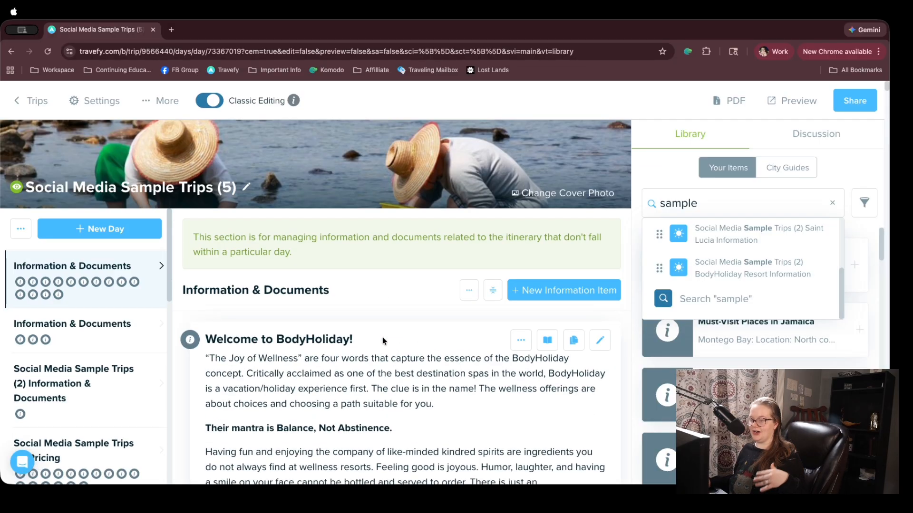
scroll(382, 339, "down", 20)
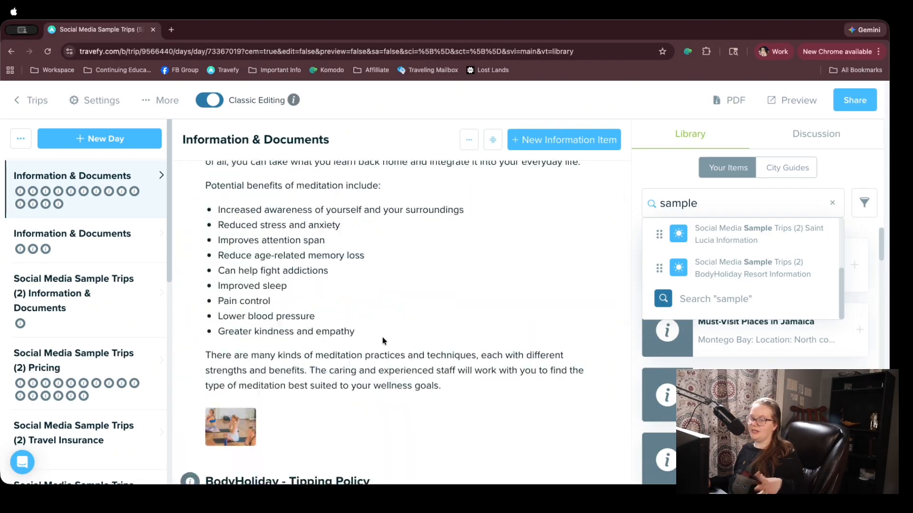
scroll(382, 338, "up", 15)
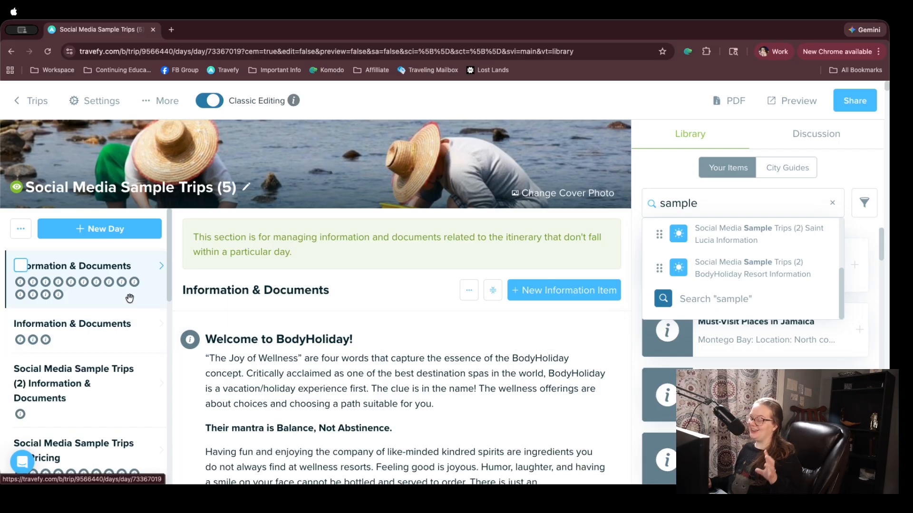
left_click(237, 387)
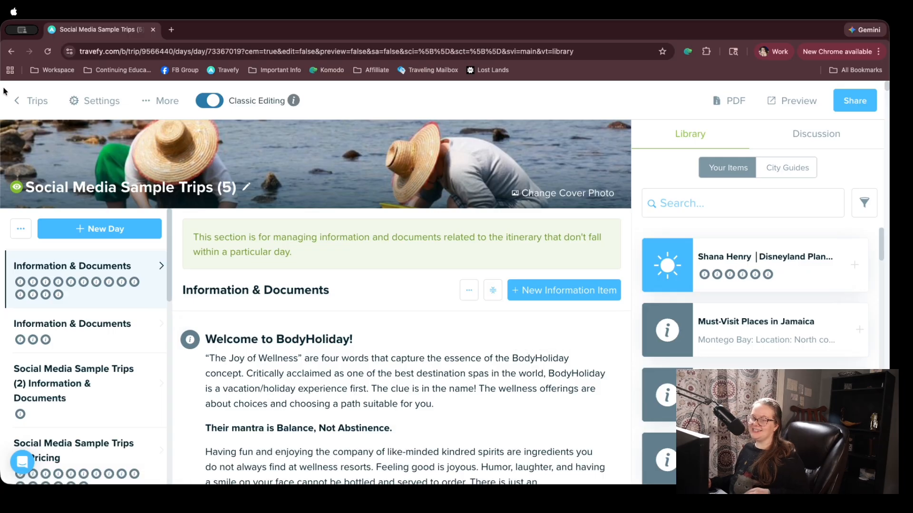
- Return to the trip workspace and select the Social Media Sample Trips (5) itinerary
left_click(22, 98)
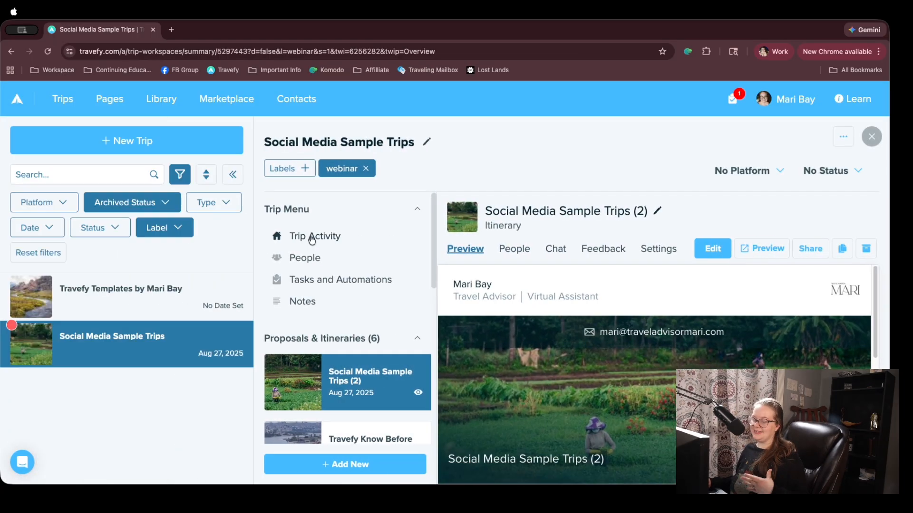
scroll(340, 345, "down", 1)
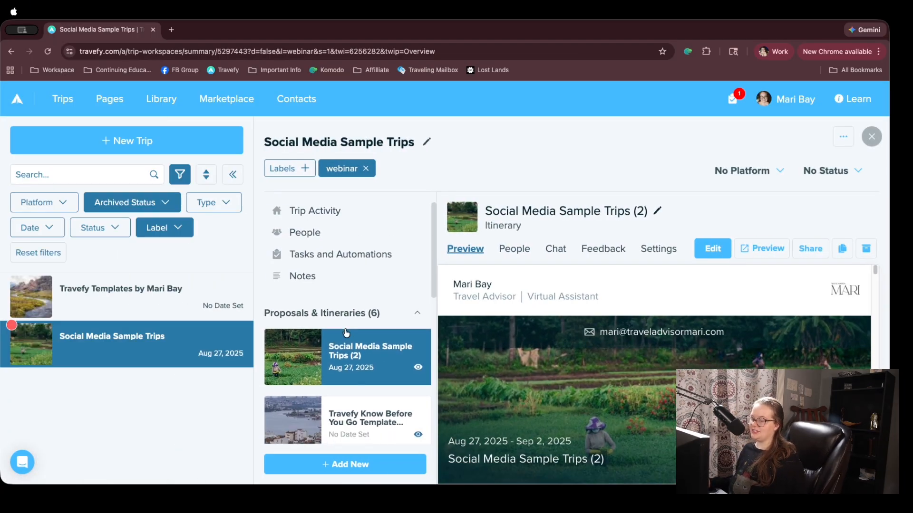
scroll(346, 332, "down", 5)
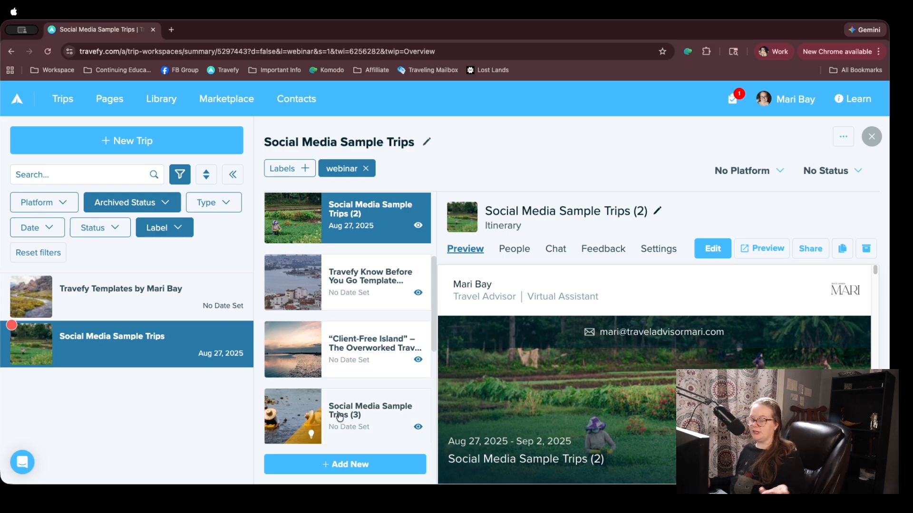
scroll(374, 387, "down", 8)
left_click(373, 333)
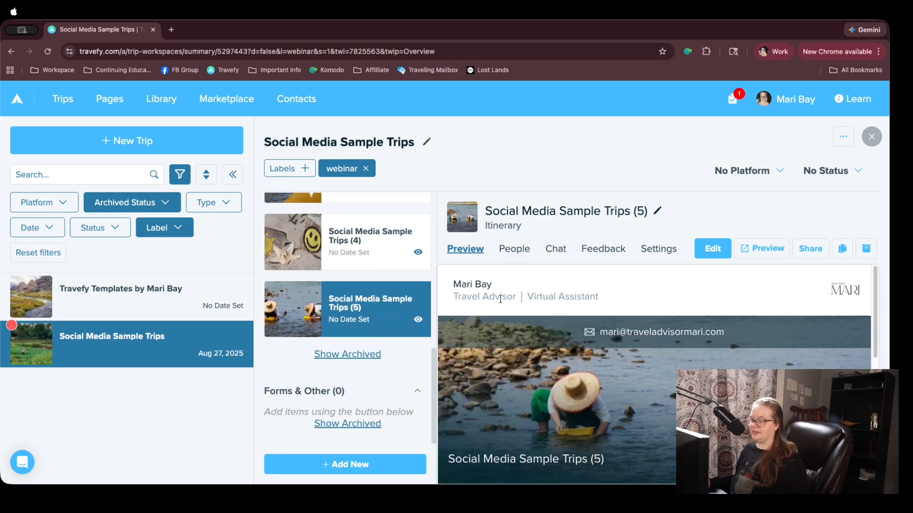
- Rename the Social Media Sample Trips (5) itinerary as "Proposal Template"
left_click(600, 209)
type("Ori")
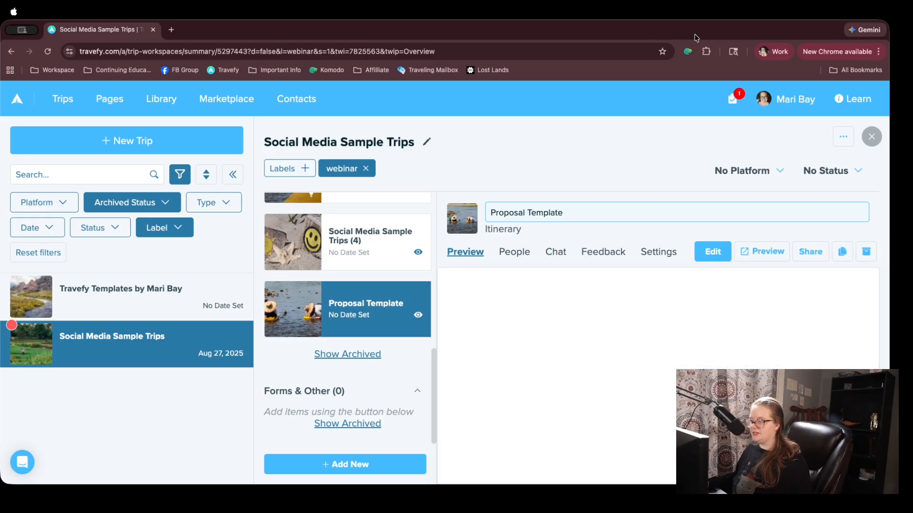
left_click(605, 184)
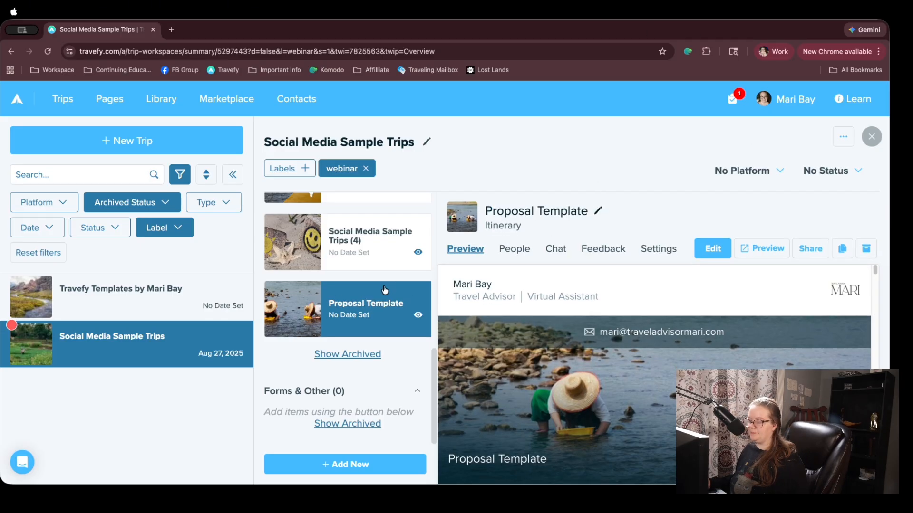
- Rename the Social Media Sample Trips trip as "Templates"
left_click(348, 143)
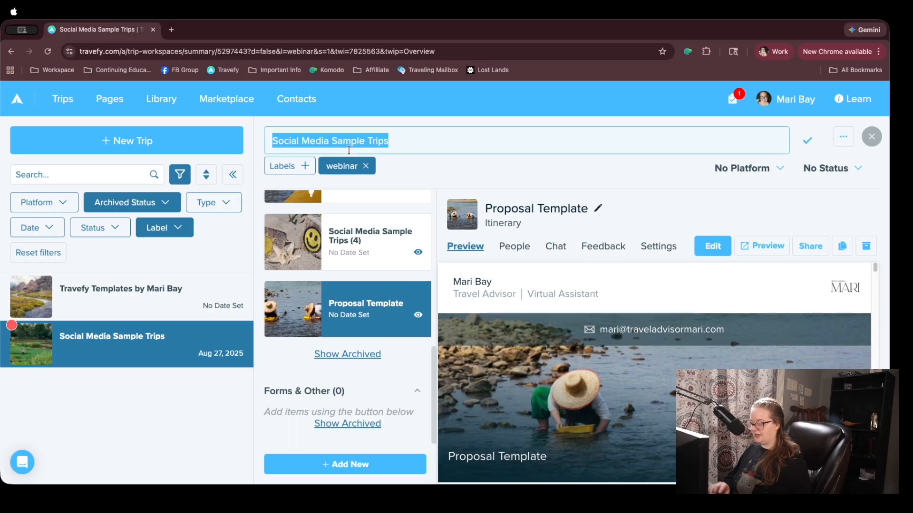
type("Temp")
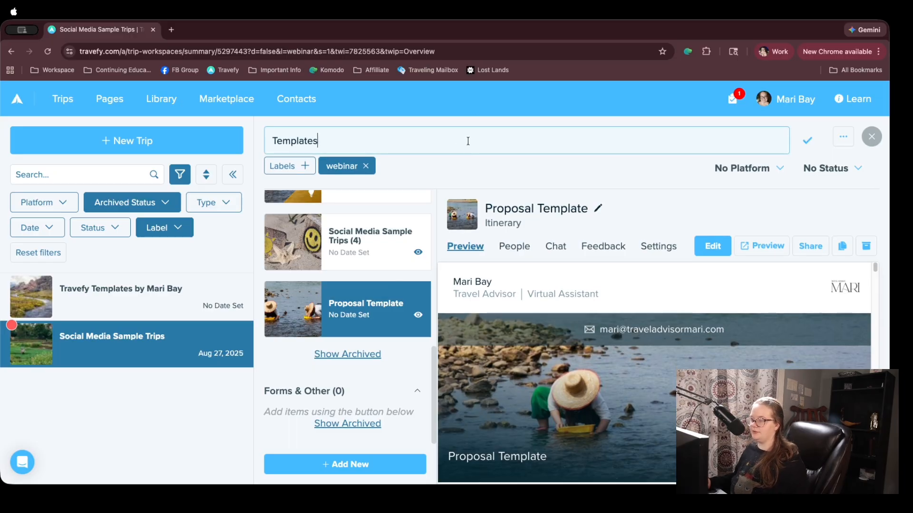
type("lates")
key("Return")
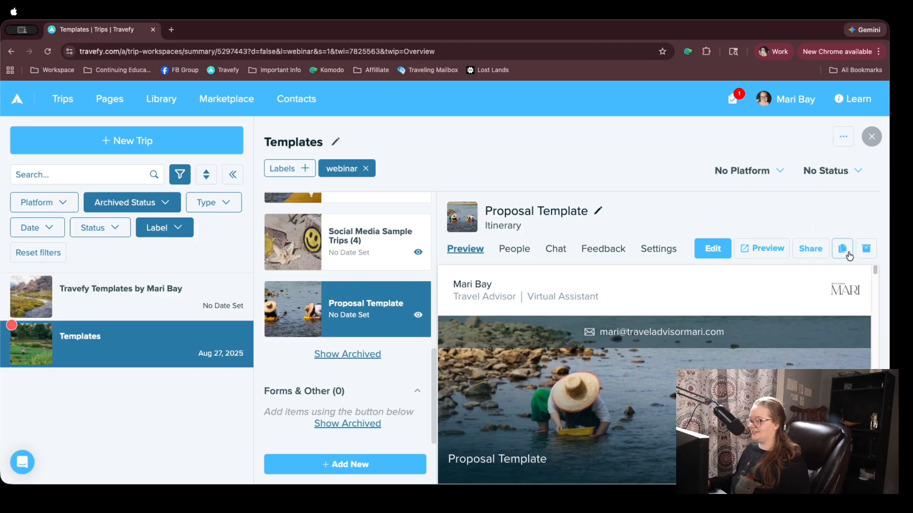
- View the copy options of the Proposal Template itinerary, dismiss them, and rename the itinerary as "test"
left_click(841, 248)
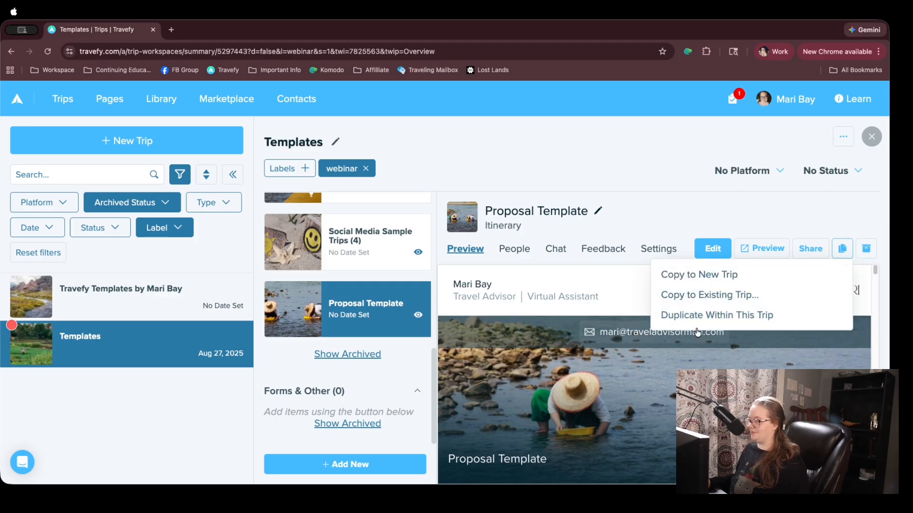
left_click(638, 214)
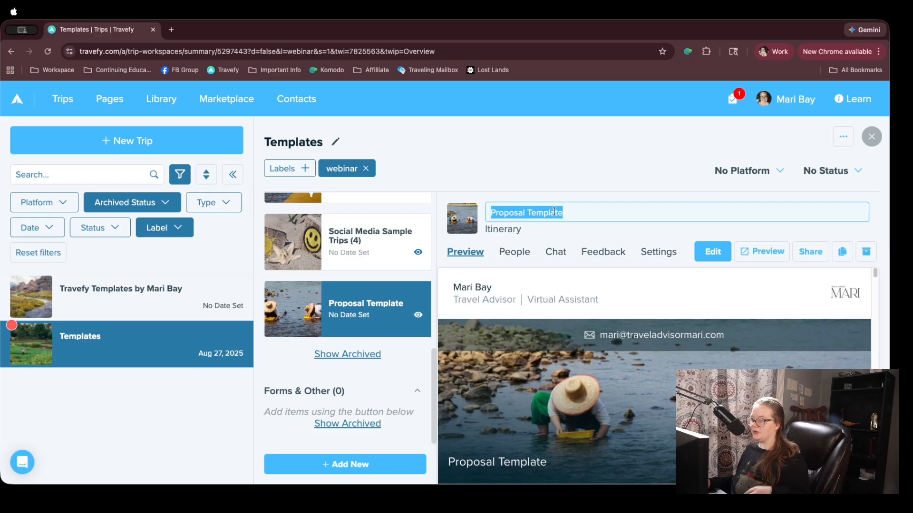
key("BackSpace")
type("test")
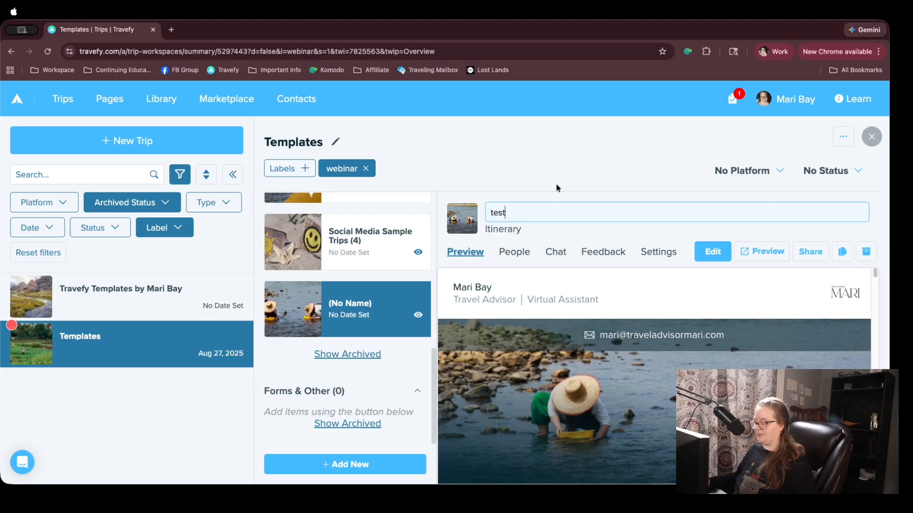
key("Return")
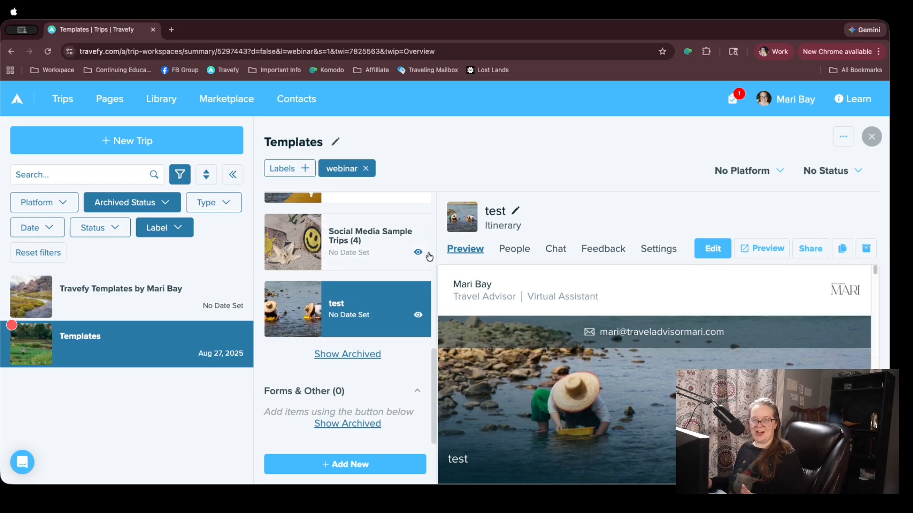